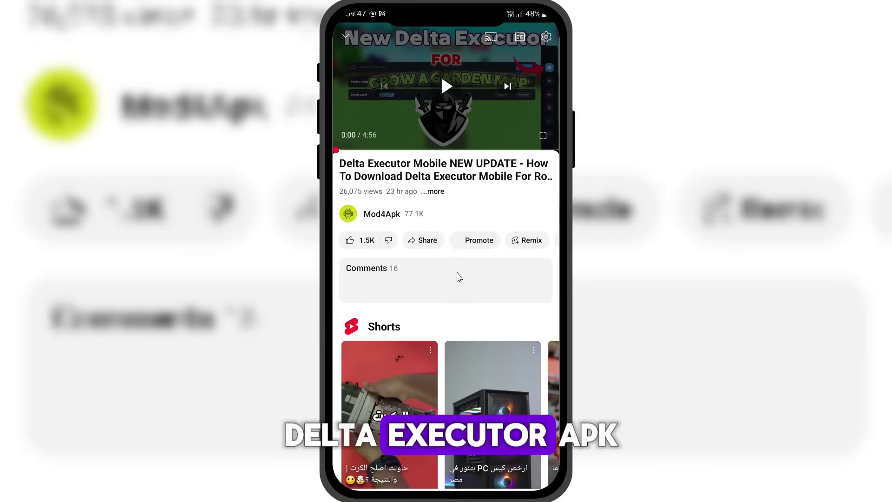
# Step: Open the Delta Executor Mobile tutorial video in YouTube and show its comments
pyautogui.click(458, 276)
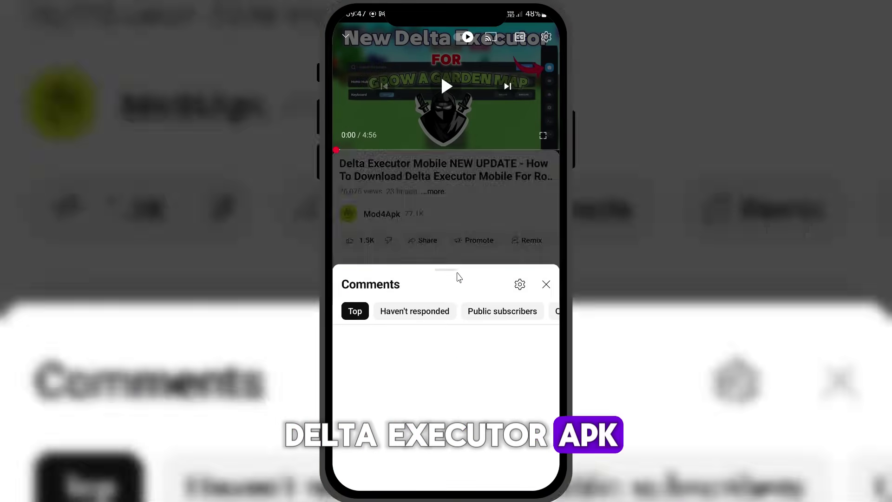
# Step: Expand the pinned comment to see the Delta Executor Android download link, then go home
pyautogui.click(403, 319)
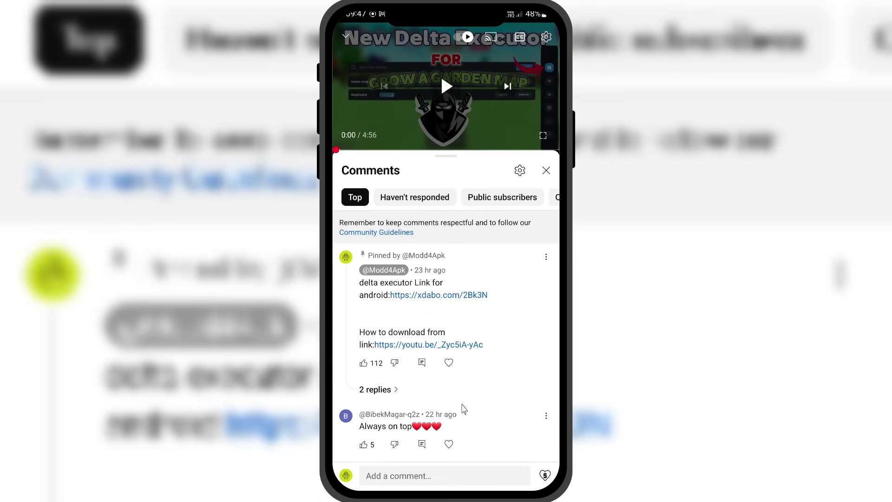
pyautogui.press('Home')
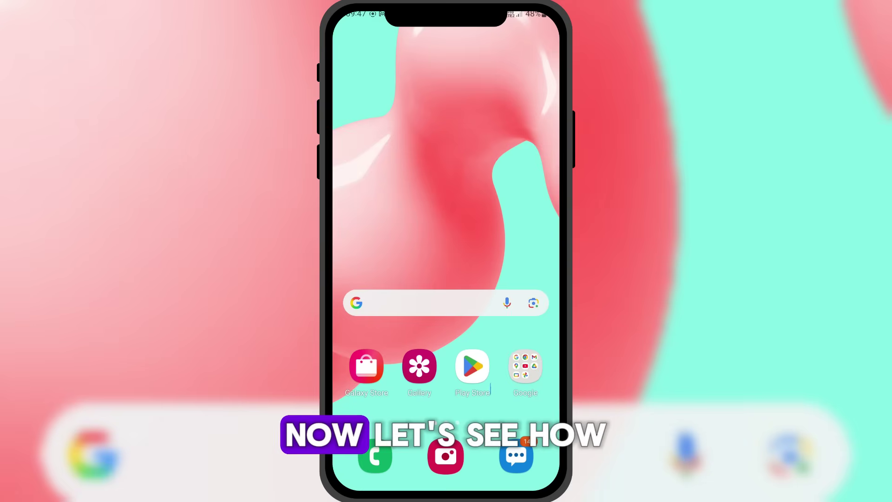
# Step: Uninstall the old Roblox app from Samsung Gaming Hub
pyautogui.moveTo(463, 405); pyautogui.dragTo(437, 317)
pyautogui.click(365, 408)
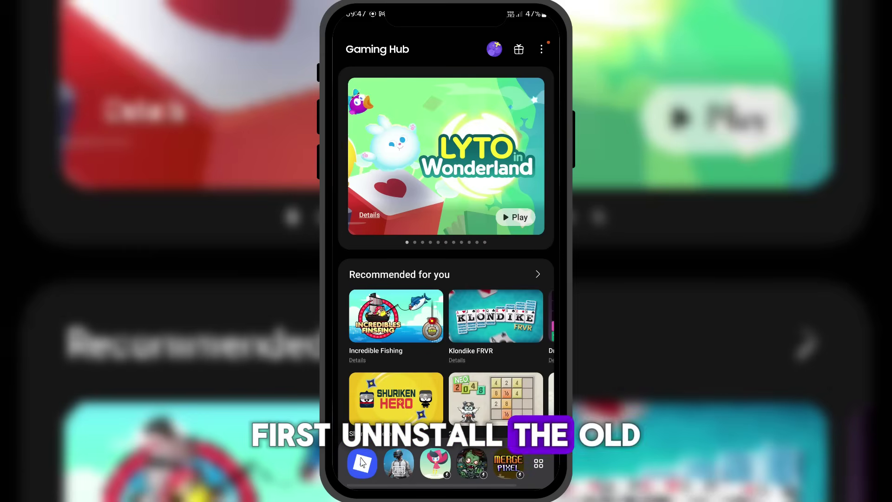
pyautogui.click(356, 461)
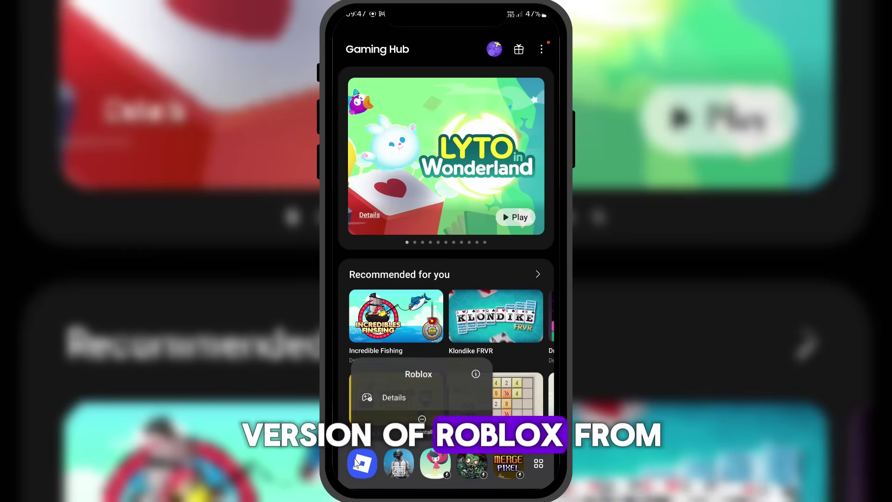
pyautogui.click(422, 423)
pyautogui.click(493, 457)
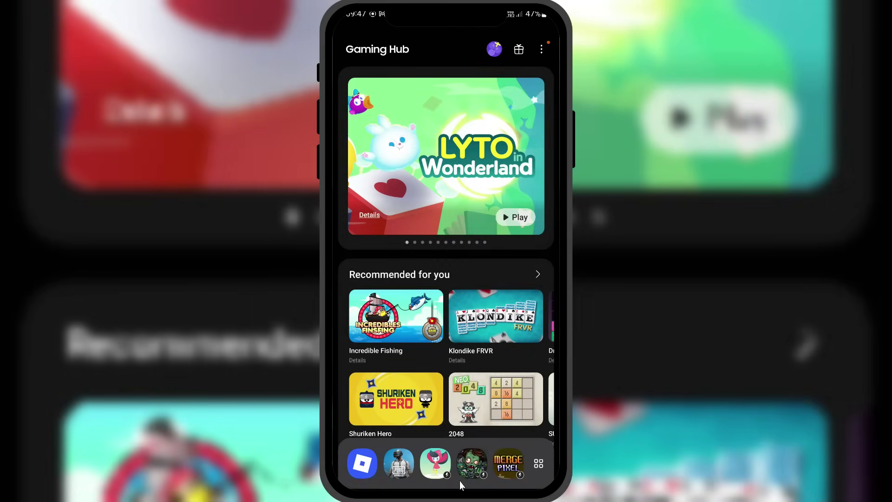
pyautogui.moveTo(453, 486); pyautogui.dragTo(452, 406)
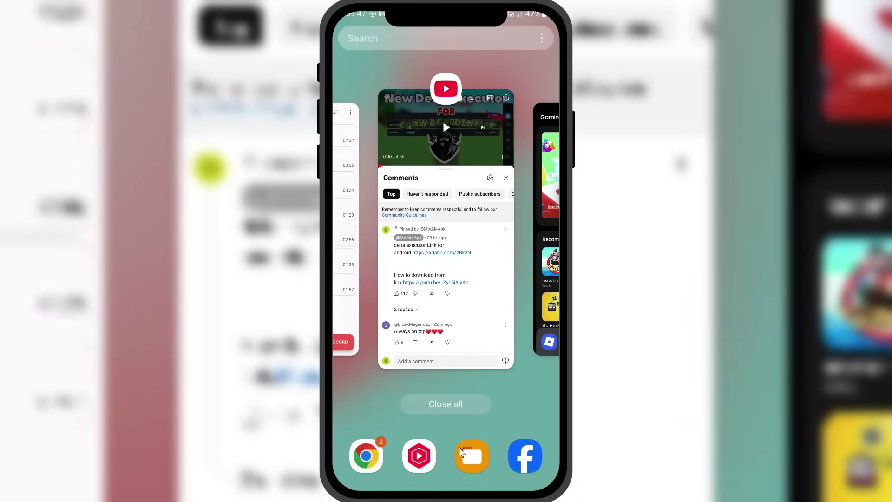
# Step: Install Delta-2.677.531.apk from internal storage via My Files and launch the new Roblox
pyautogui.click(471, 455)
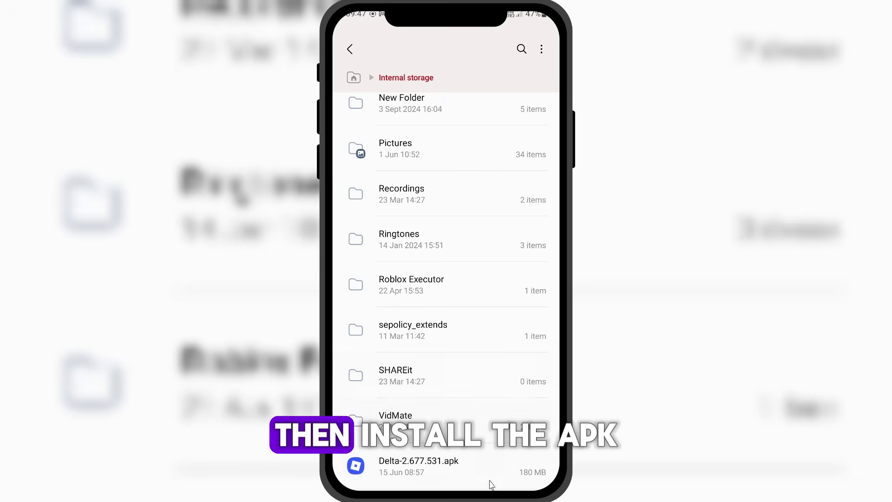
pyautogui.click(436, 473)
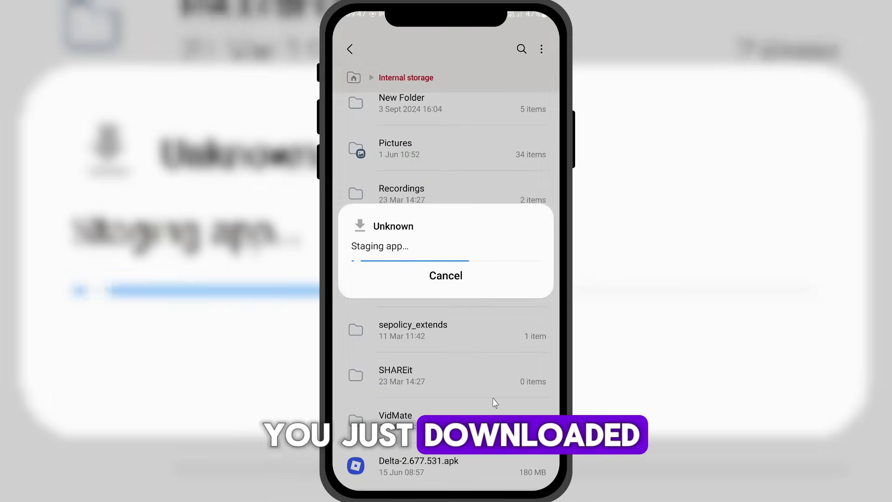
pyautogui.click(495, 278)
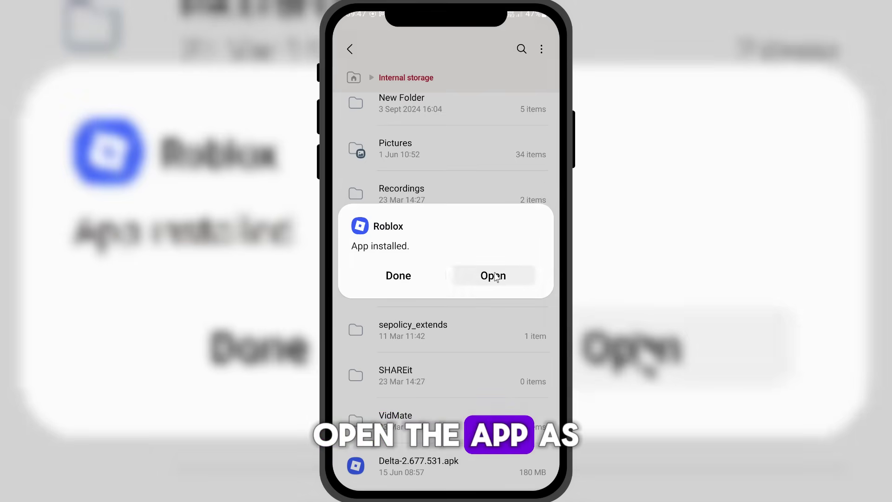
pyautogui.click(493, 276)
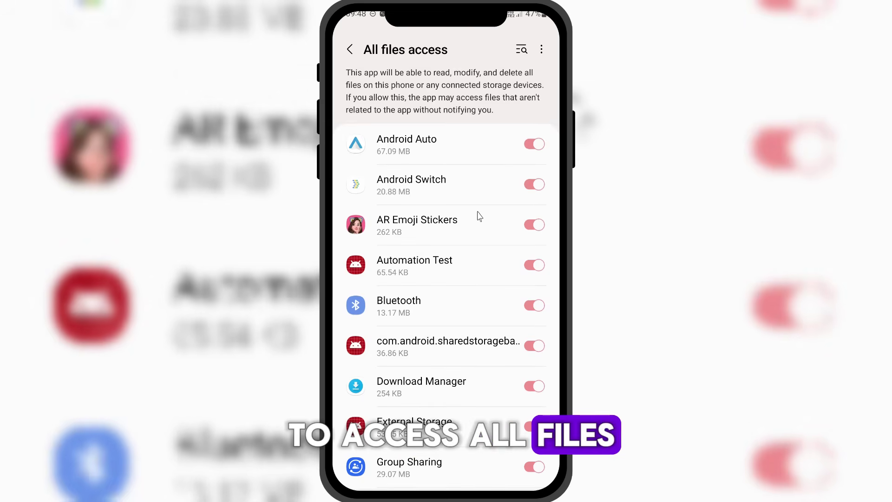
# Step: Switch on All files access for Roblox in Android Settings
pyautogui.scroll(-10, 479, 217)
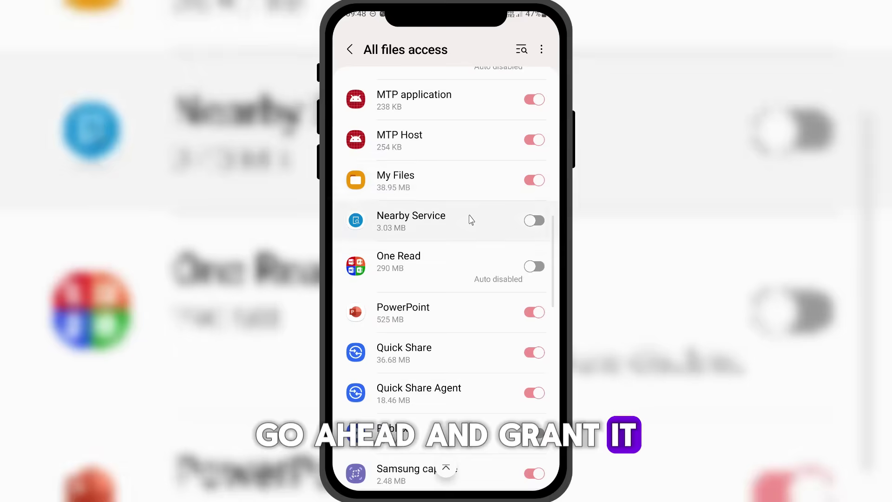
pyautogui.scroll(-5, 470, 223)
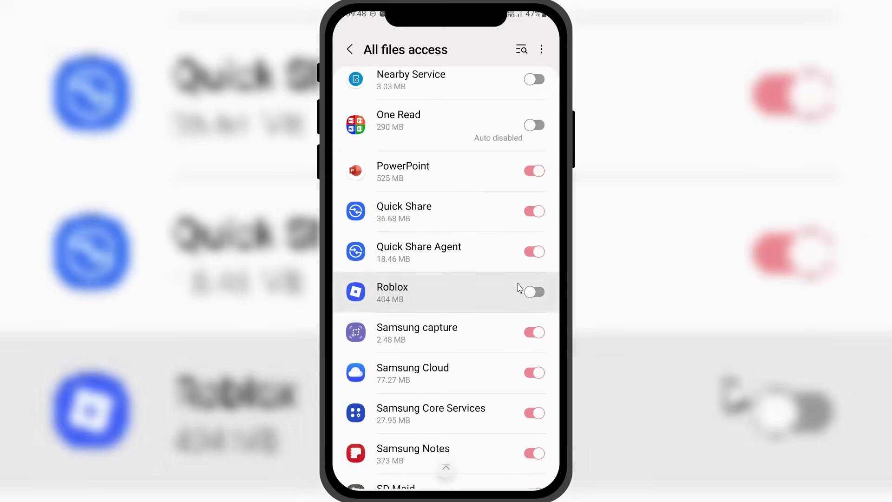
pyautogui.click(529, 291)
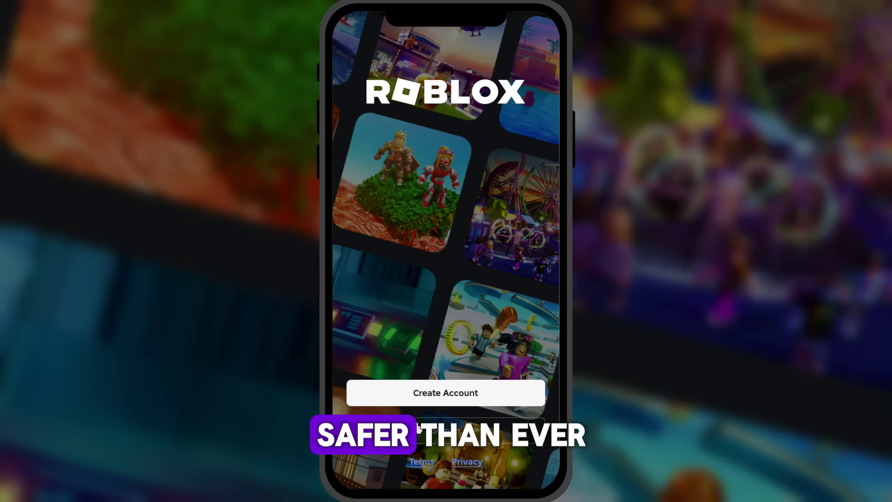
# Step: Sign in to Roblox with Google, start Grow a Garden and copy Delta's key link
pyautogui.click(418, 427)
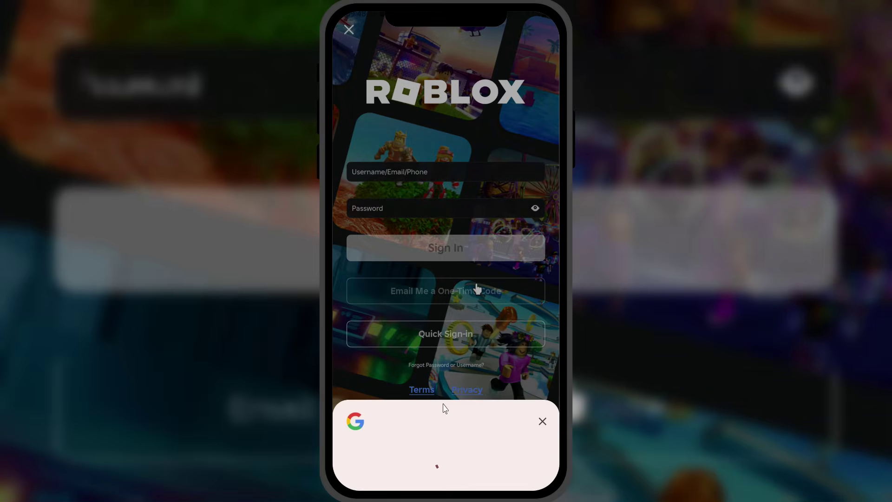
pyautogui.click(441, 418)
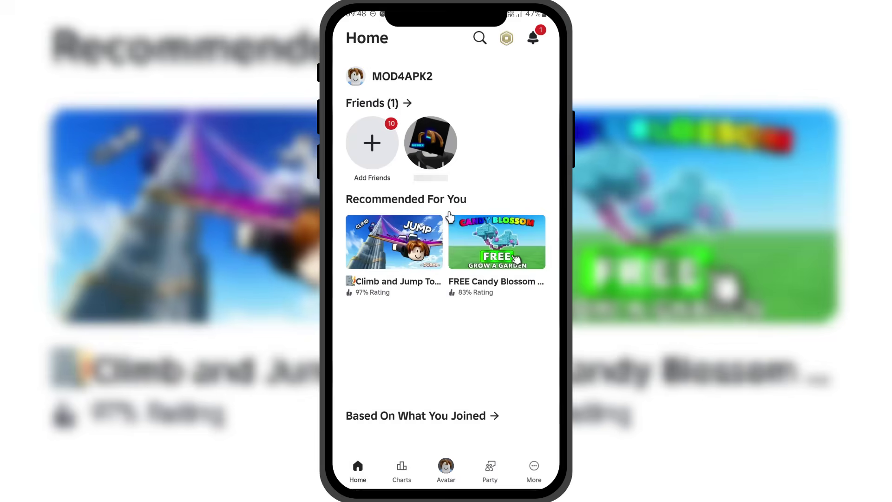
pyautogui.scroll(-6, 424, 229)
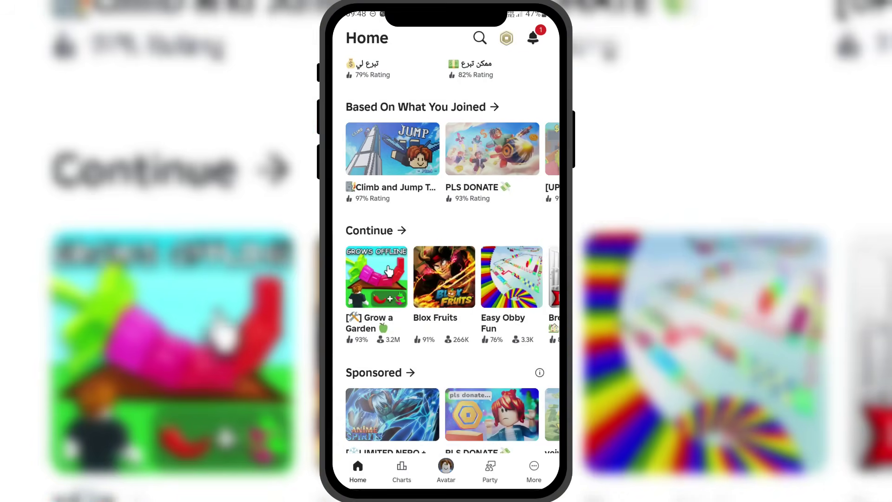
pyautogui.click(487, 271)
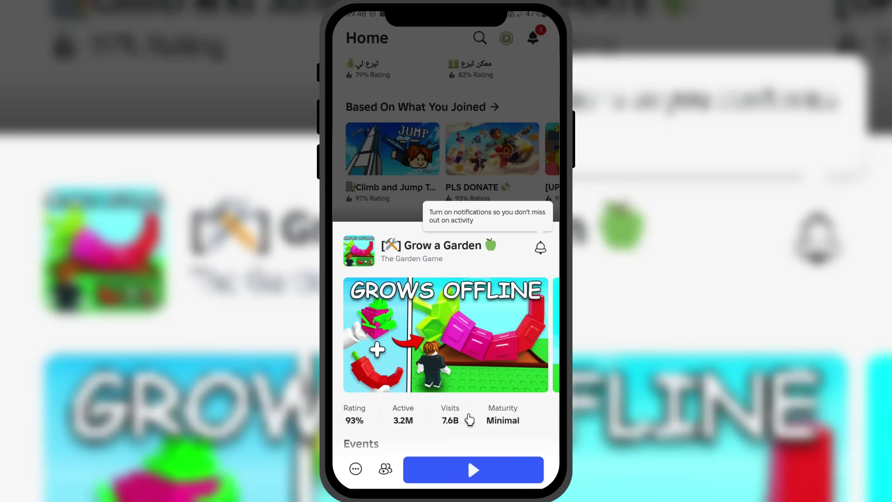
pyautogui.click(469, 466)
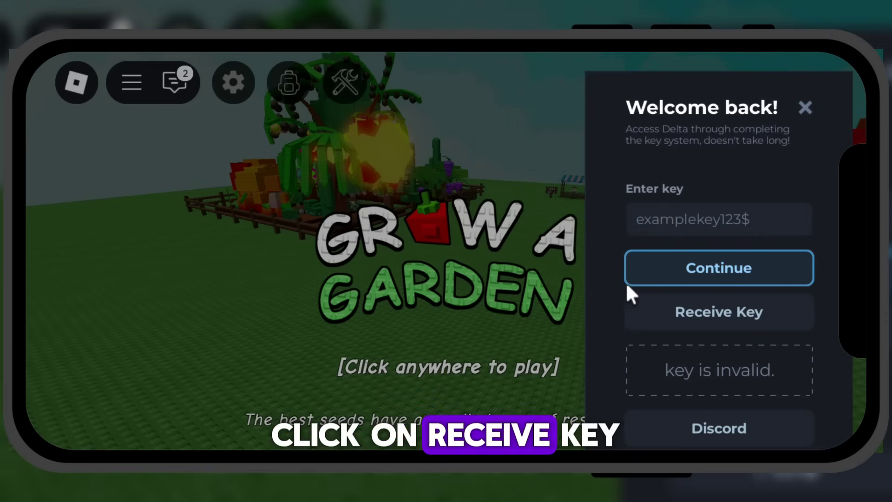
pyautogui.click(656, 307)
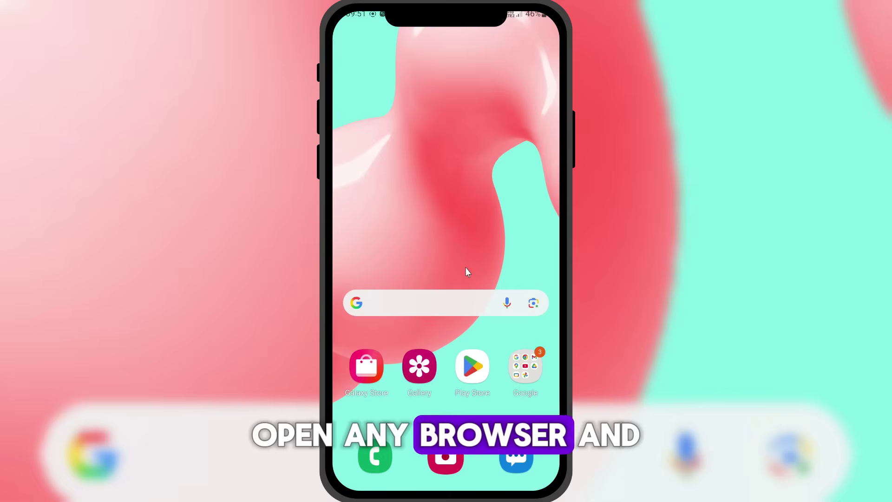
# Step: Load the copied key link in Chrome to reach the Delta Android Keysystem page
pyautogui.click(524, 367)
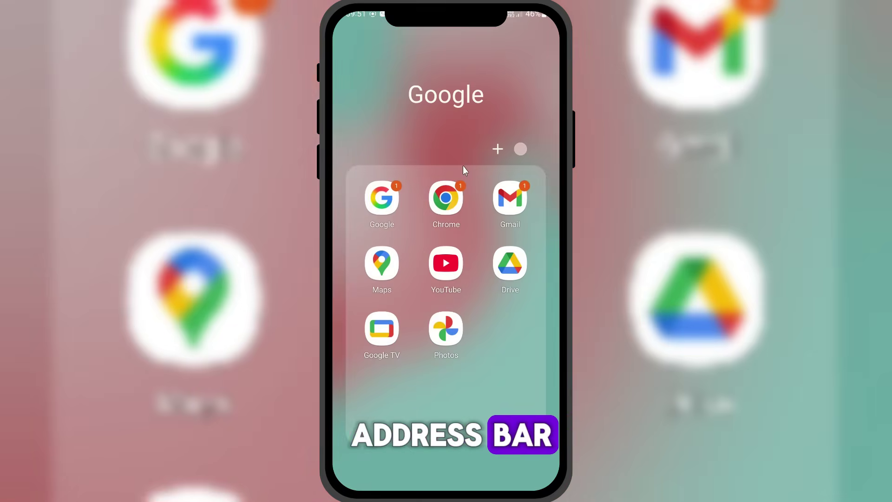
pyautogui.click(445, 197)
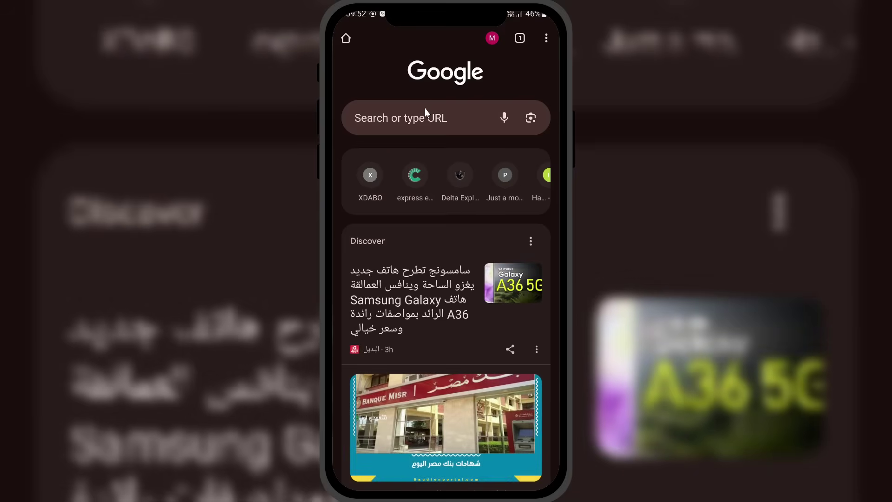
pyautogui.click(425, 114)
pyautogui.click(414, 69)
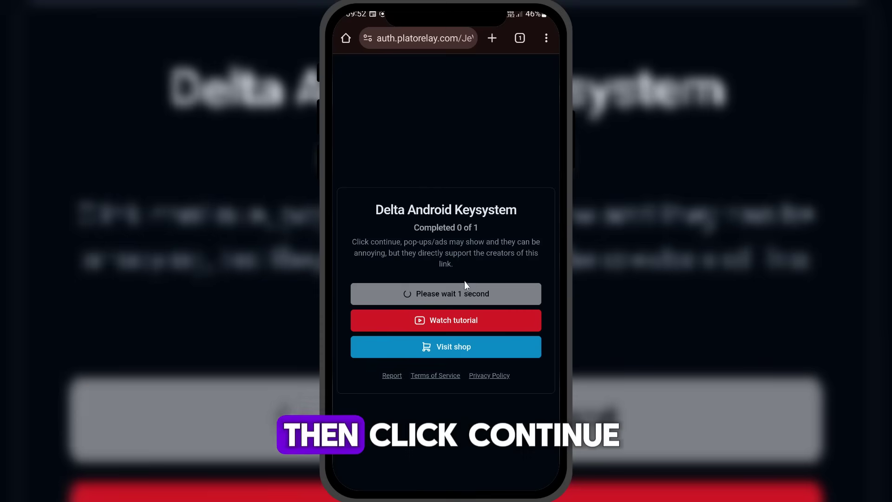
# Step: Continue past the keysystem checkpoint to the Get Delta Key page, closing the pop-up ad tab
pyautogui.click(449, 299)
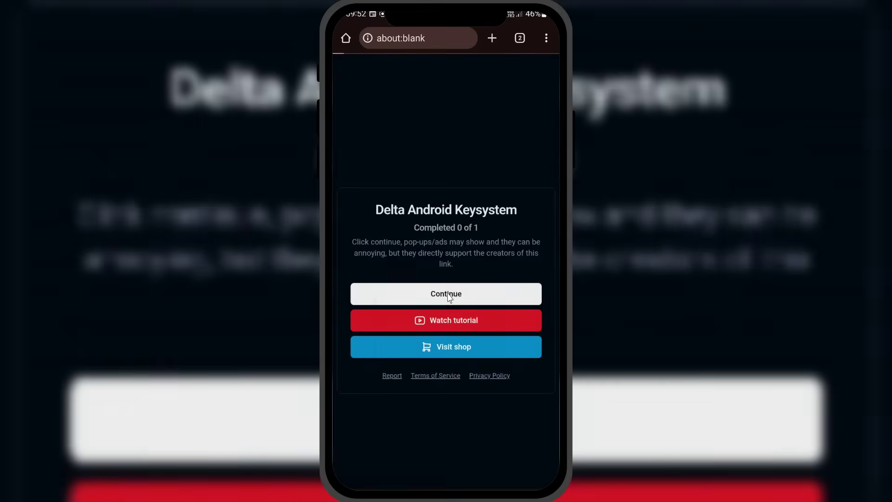
pyautogui.moveTo(489, 204); pyautogui.dragTo(477, 206)
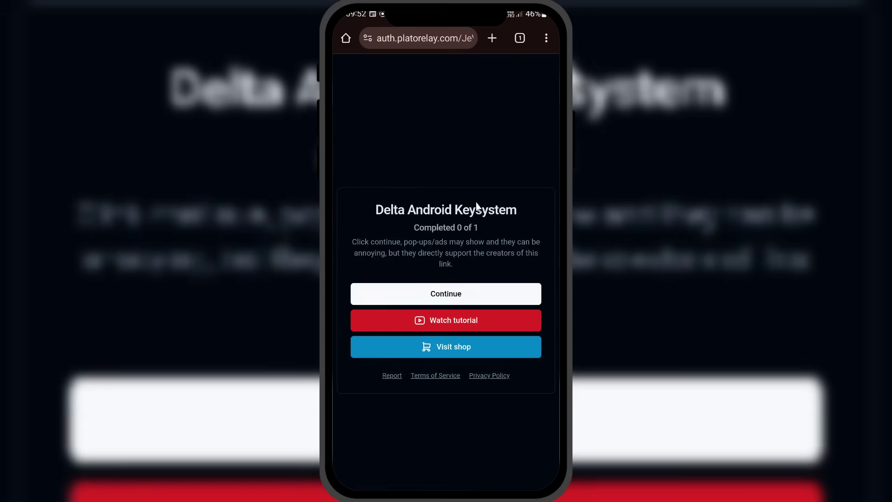
pyautogui.click(444, 291)
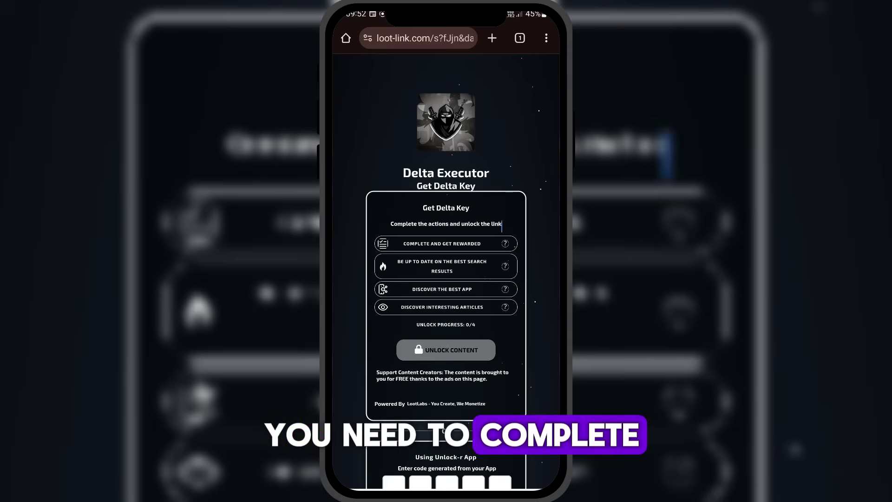
# Step: Complete all four Get Delta Key tasks, closing the 1xBet redirect tab along the way
pyautogui.click(507, 244)
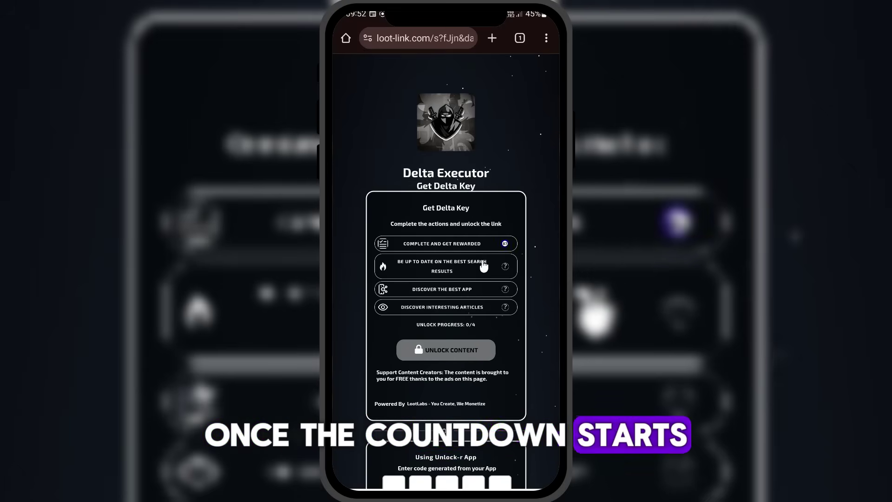
pyautogui.click(483, 265)
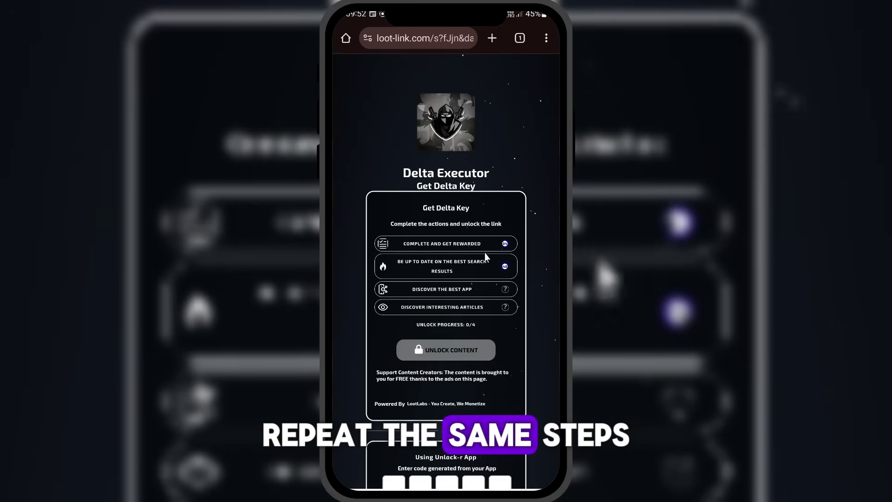
pyautogui.click(475, 289)
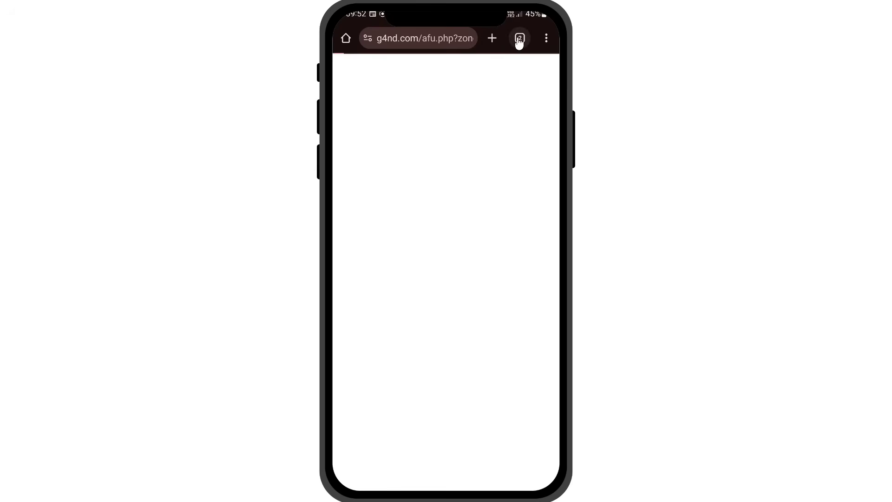
pyautogui.click(519, 39)
pyautogui.moveTo(470, 185); pyautogui.dragTo(524, 185)
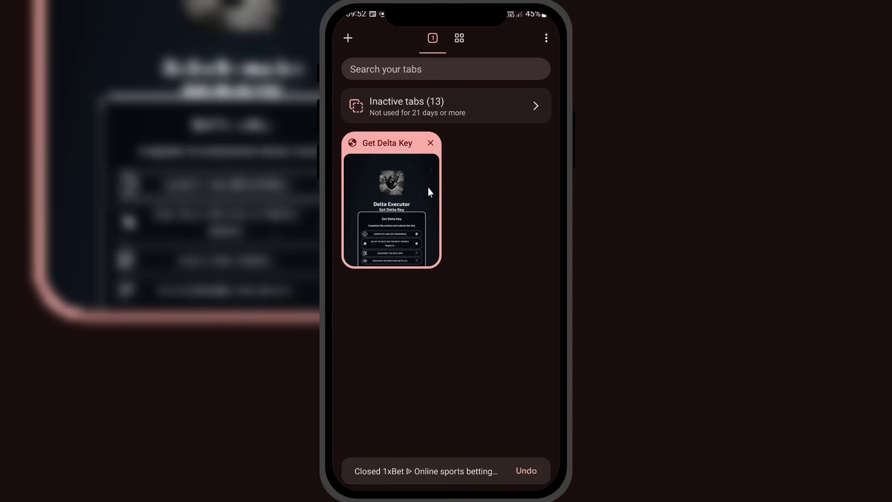
pyautogui.click(430, 187)
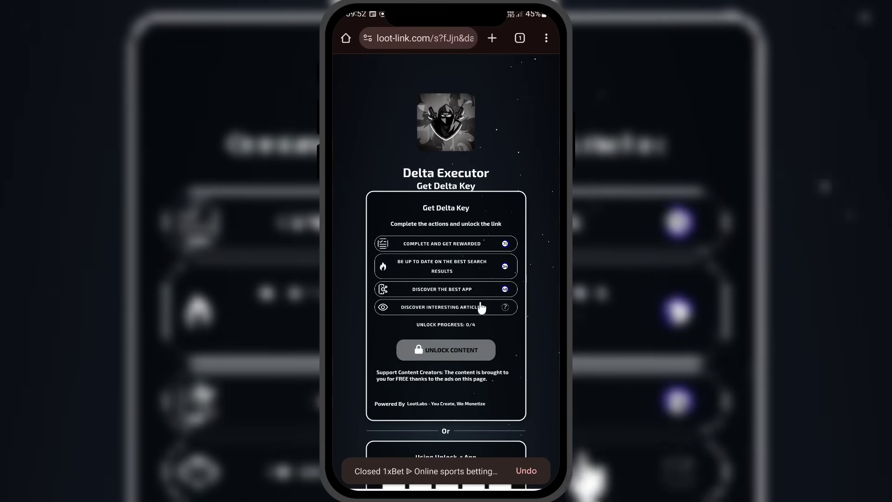
pyautogui.click(473, 308)
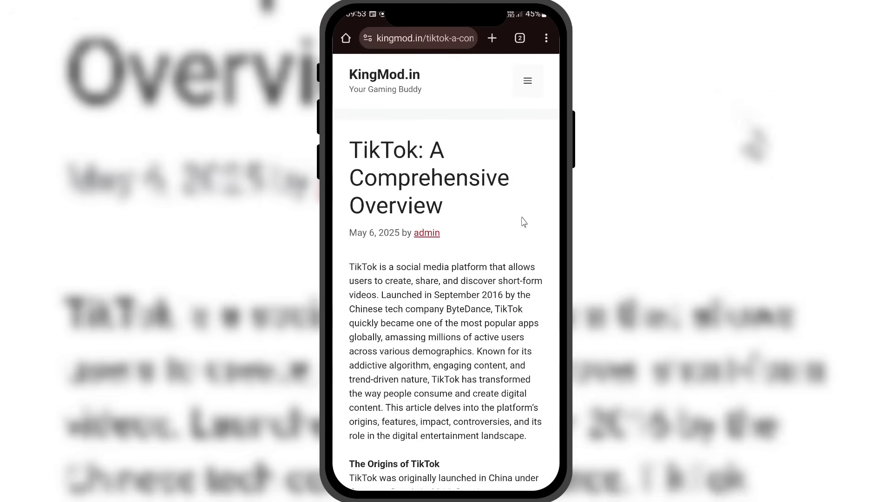
pyautogui.rightClick(469, 217)
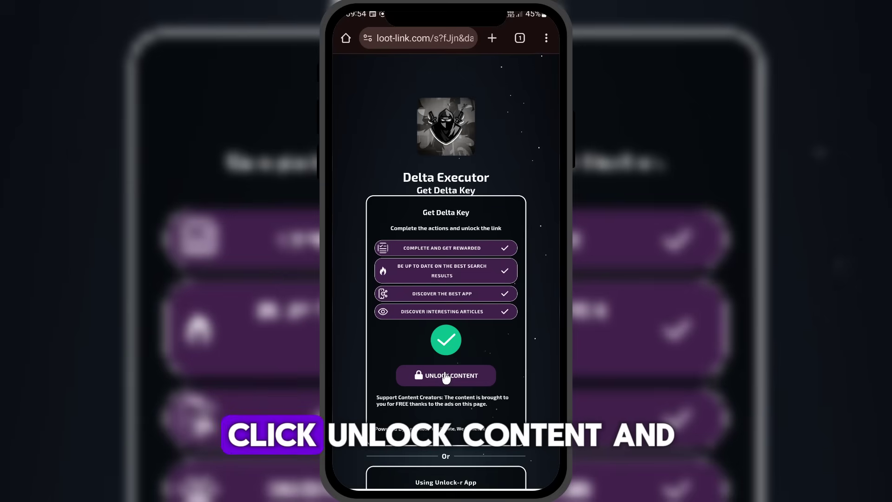
# Step: Unlock the content, create the whitelisted 23-hour Delta key and copy it
pyautogui.click(446, 377)
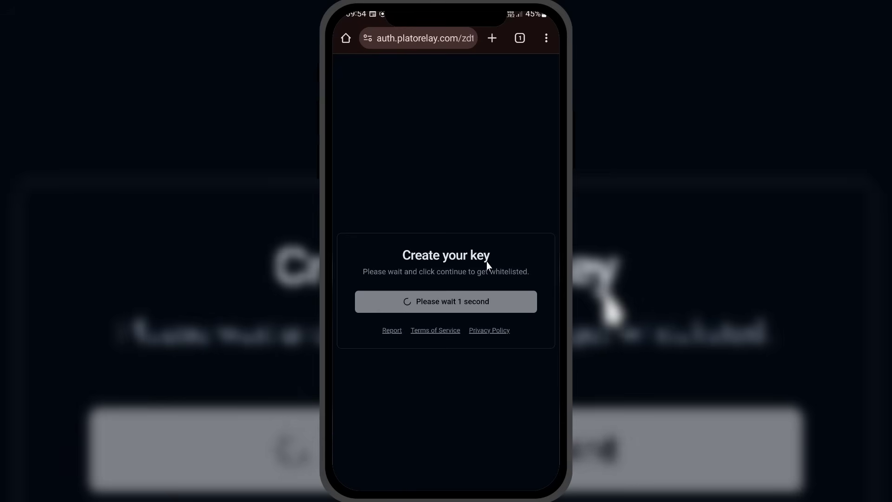
pyautogui.click(453, 301)
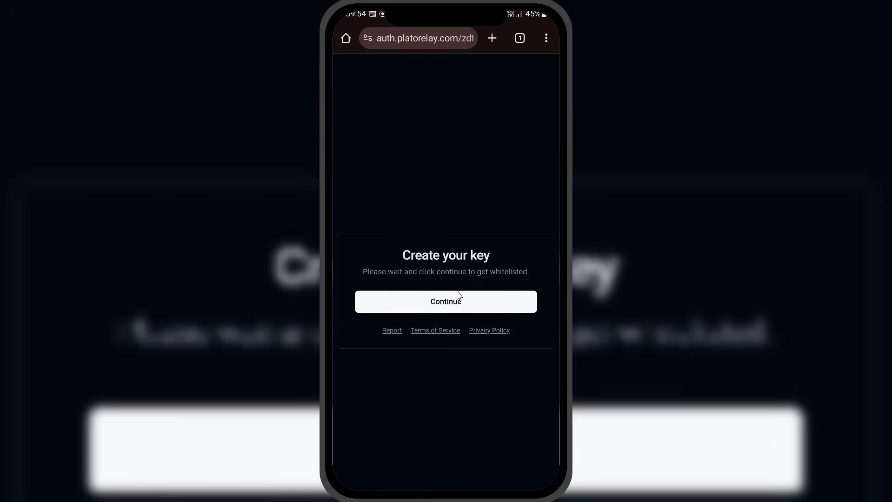
pyautogui.click(454, 300)
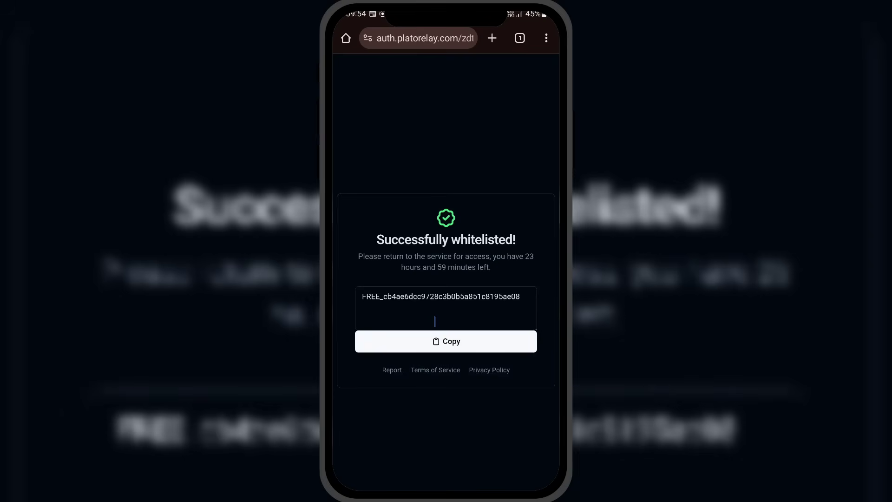
pyautogui.click(447, 341)
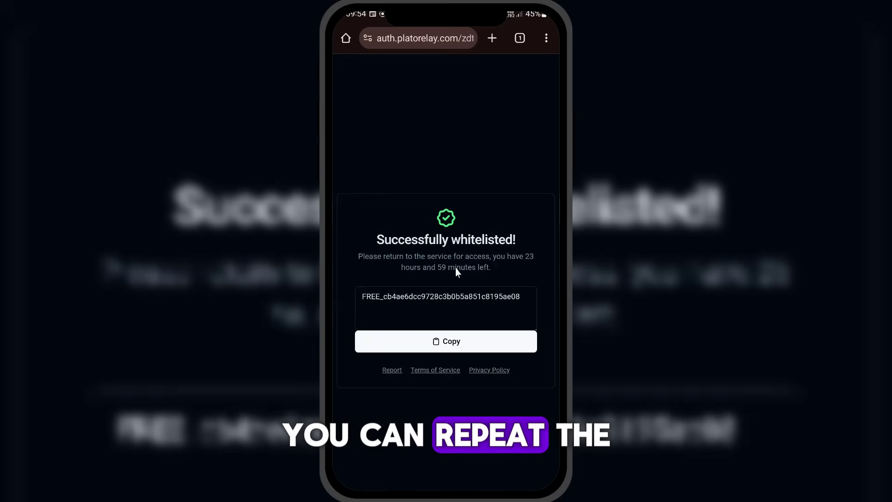
pyautogui.click(446, 346)
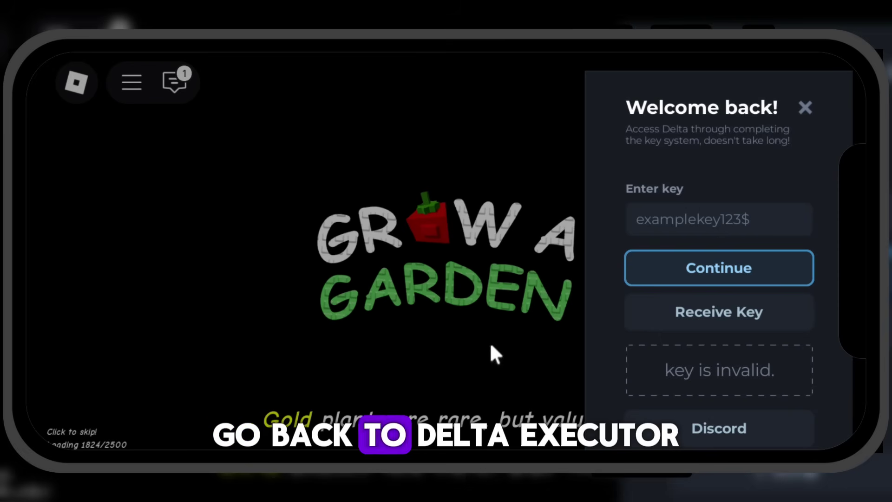
# Step: Paste the copied key into Delta's key field and submit it to unlock the executor
pyautogui.click(703, 223)
pyautogui.click(705, 222)
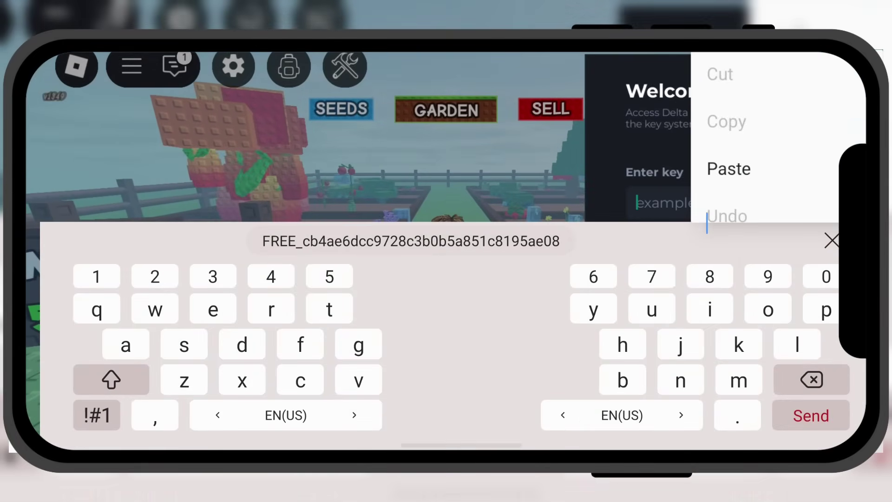
pyautogui.click(398, 246)
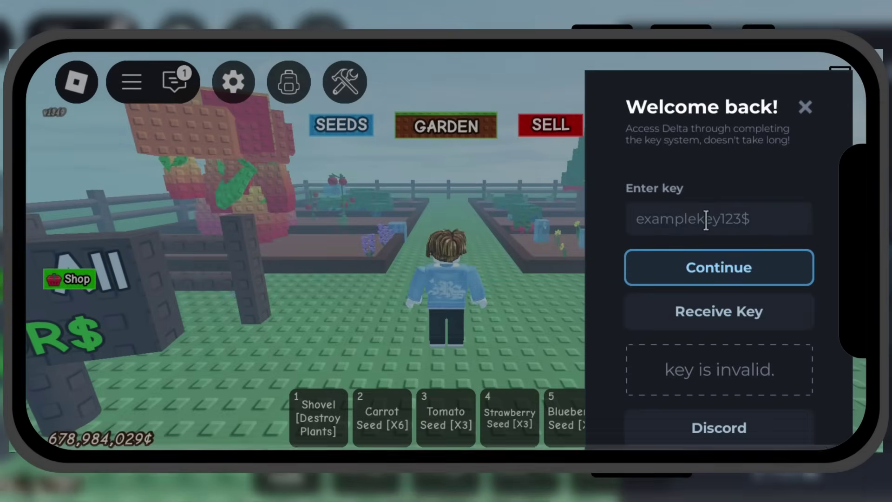
pyautogui.click(645, 223)
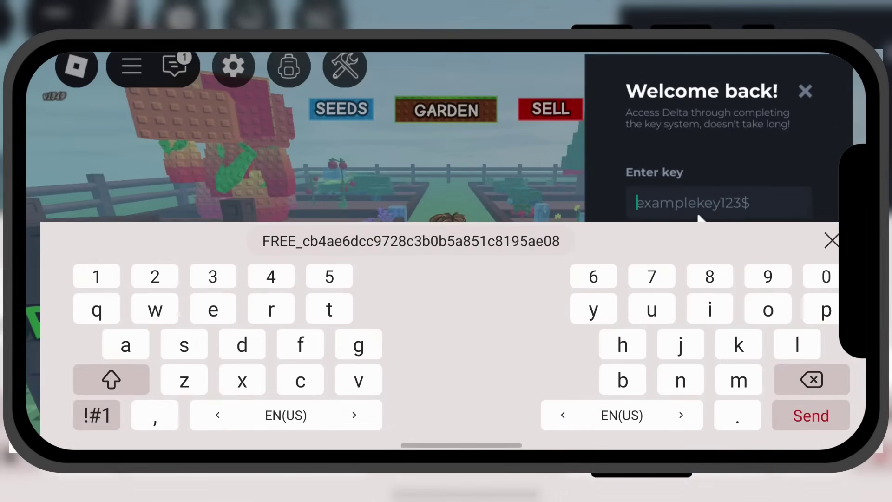
pyautogui.click(691, 200)
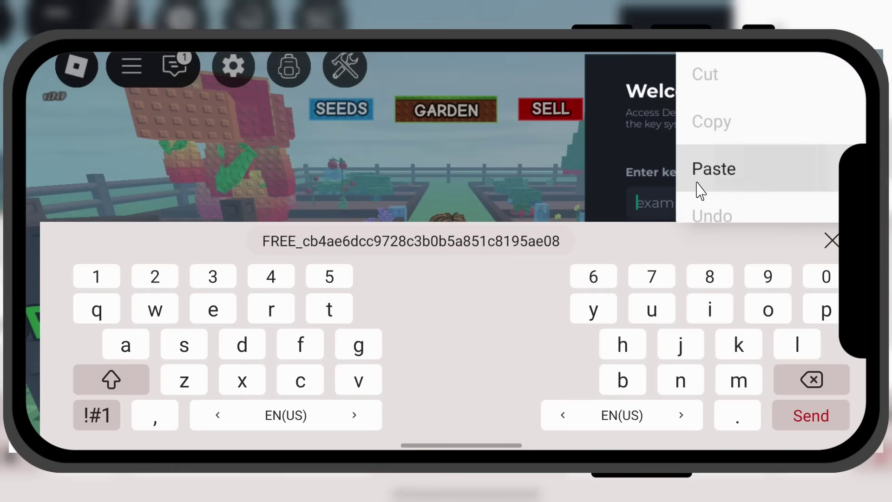
pyautogui.click(697, 186)
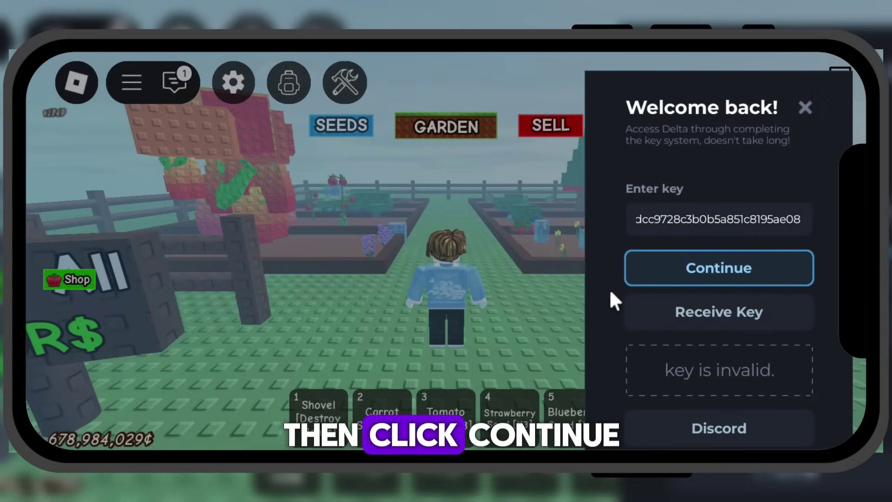
pyautogui.click(719, 273)
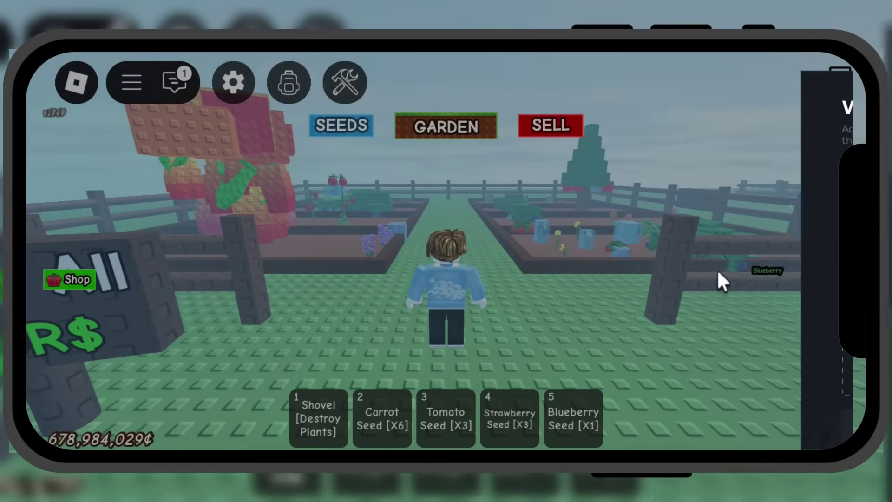
# Step: Go through Delta's Home and editor panels to the scriptblox.com script search
pyautogui.click(816, 153)
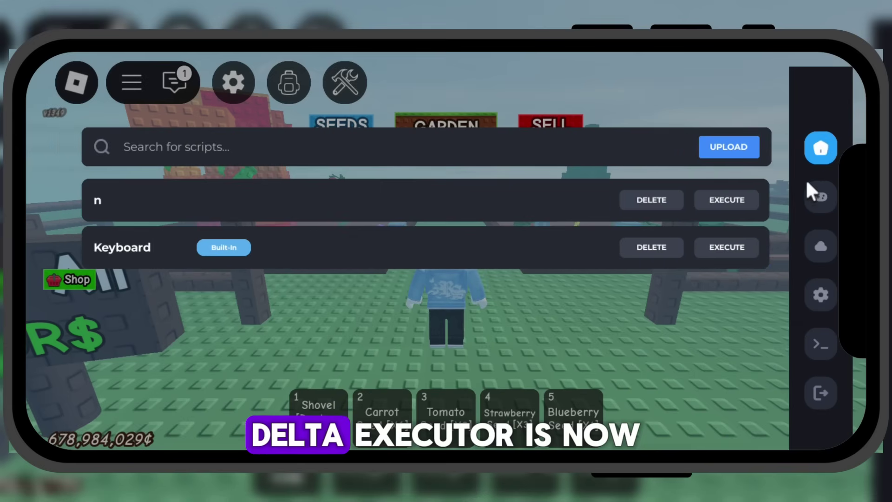
pyautogui.click(818, 198)
pyautogui.click(809, 253)
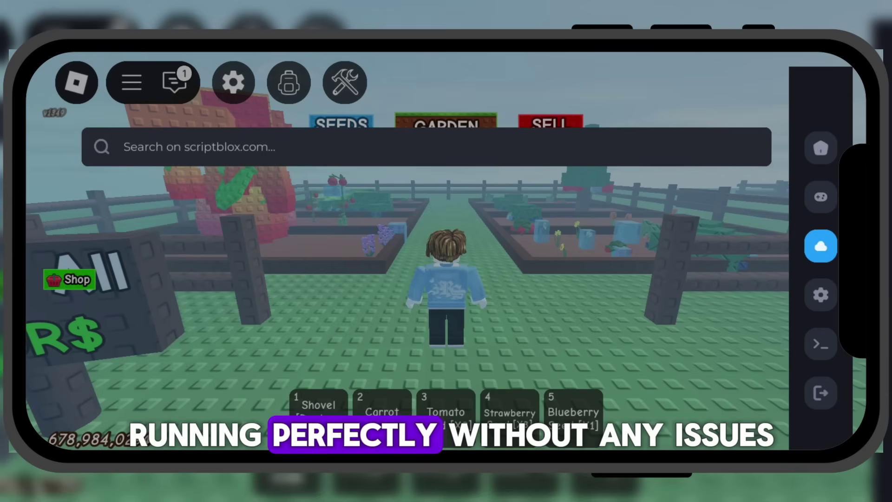